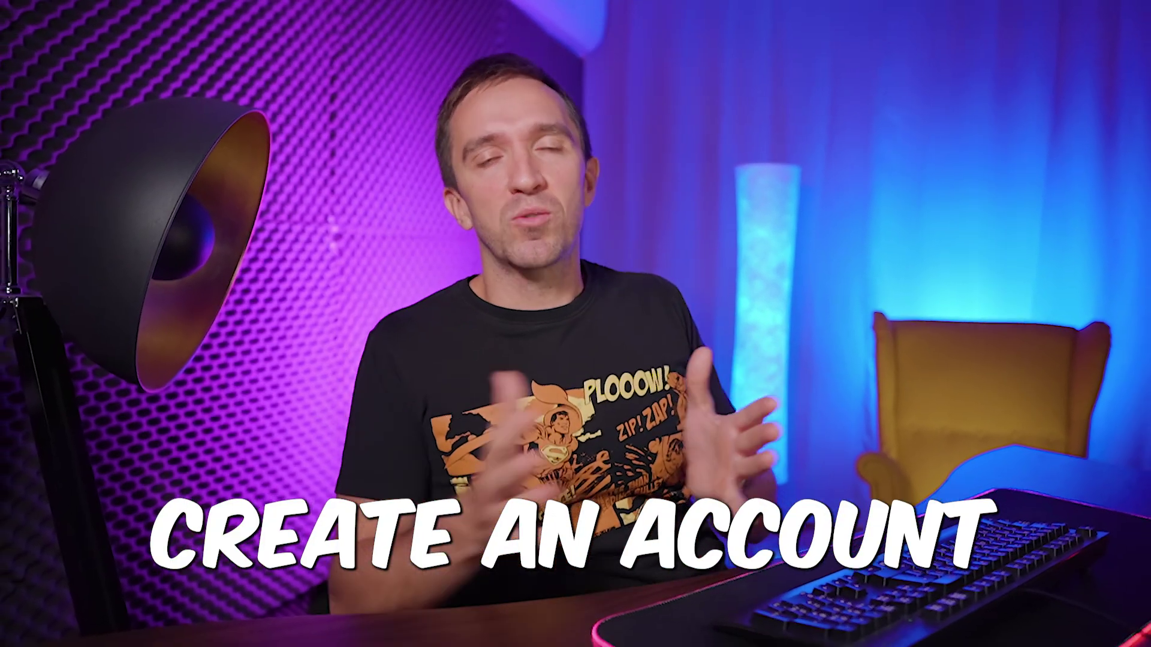
Step: Go to Portfolio > Add Account and expand the FTMO Robot (4) portfolio's account list
click(170, 60)
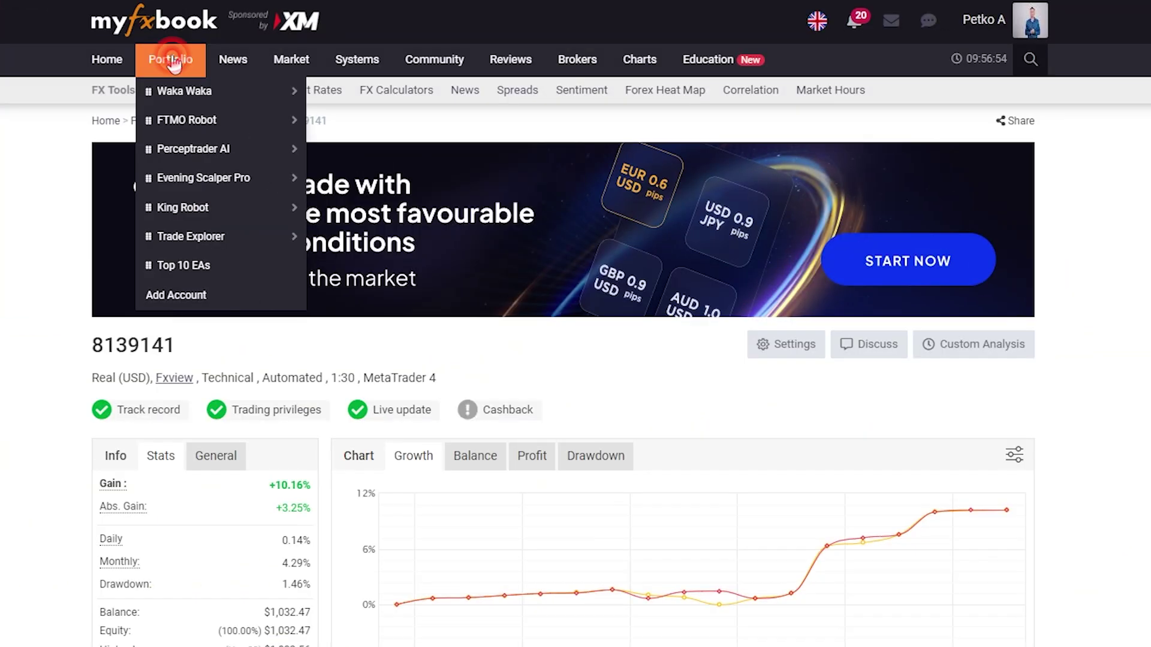
click(195, 298)
scroll(678, 204, down, 3)
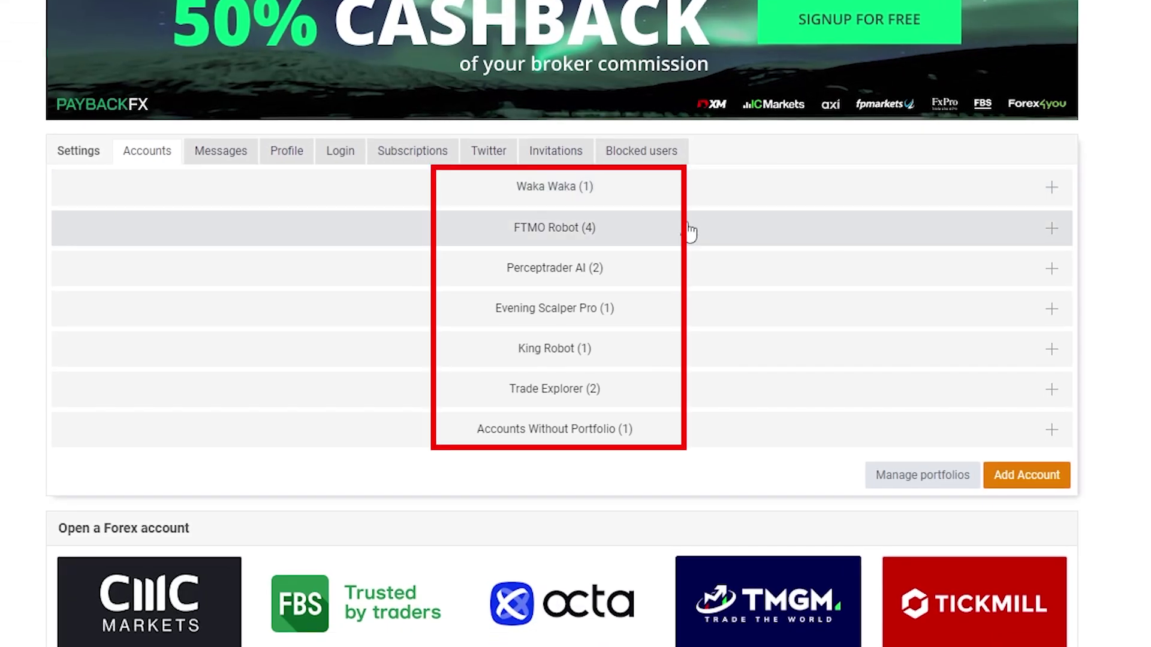
click(689, 235)
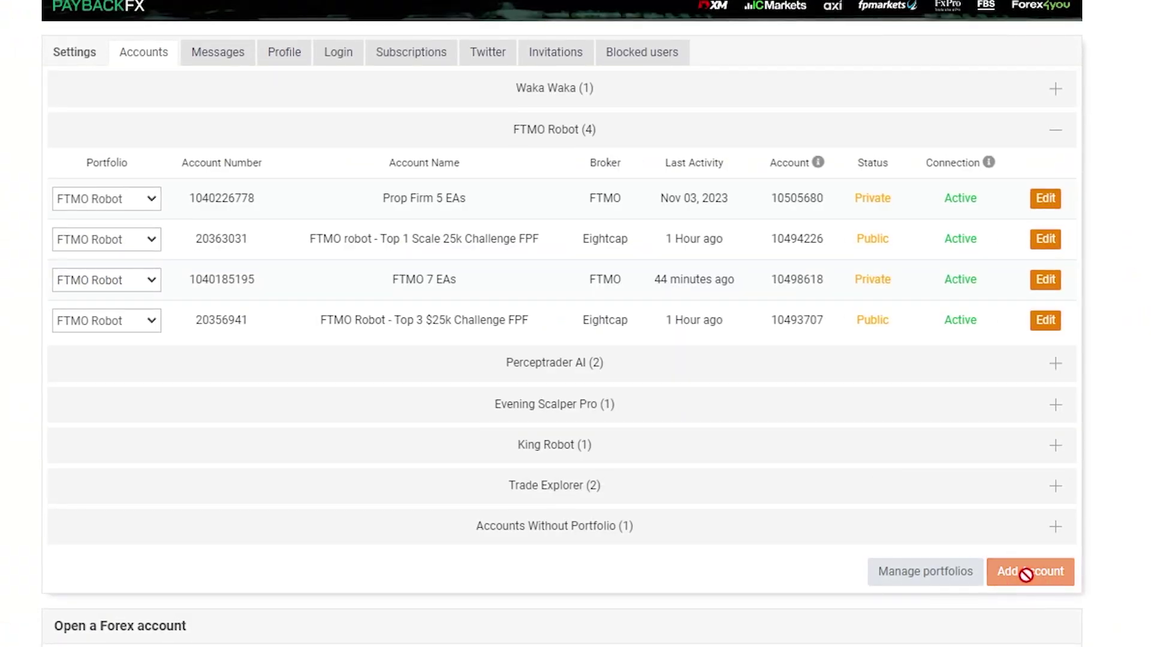
Step: Start a new account on the MetaTrader 4 (Auto Update) platform
click(1026, 574)
click(625, 155)
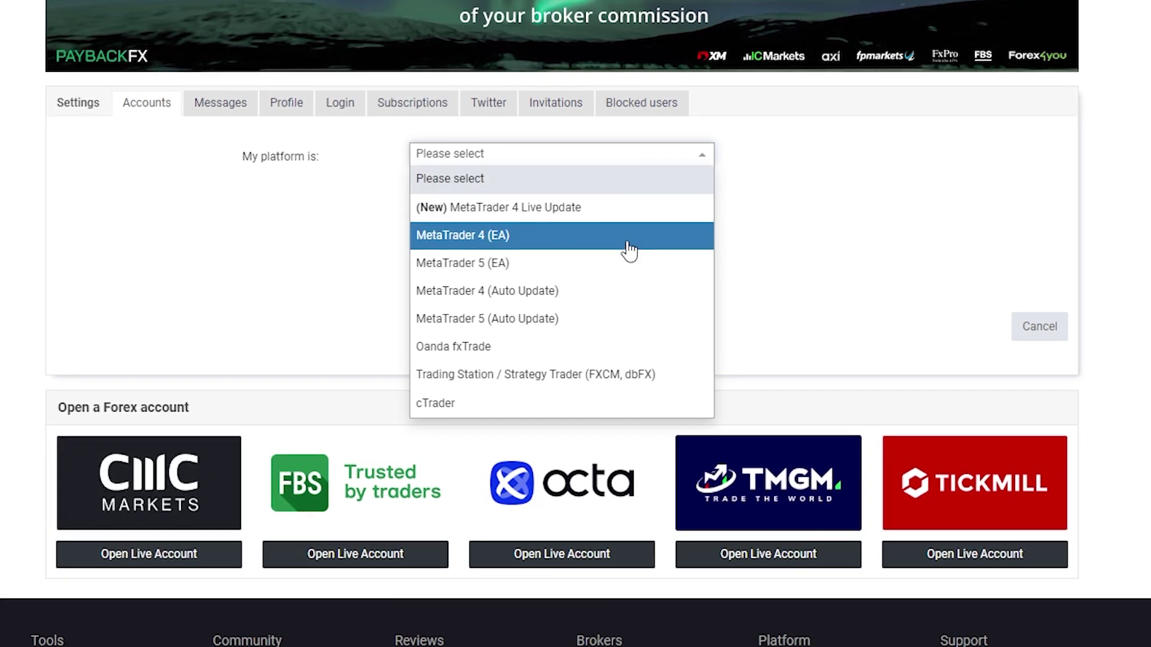
click(600, 294)
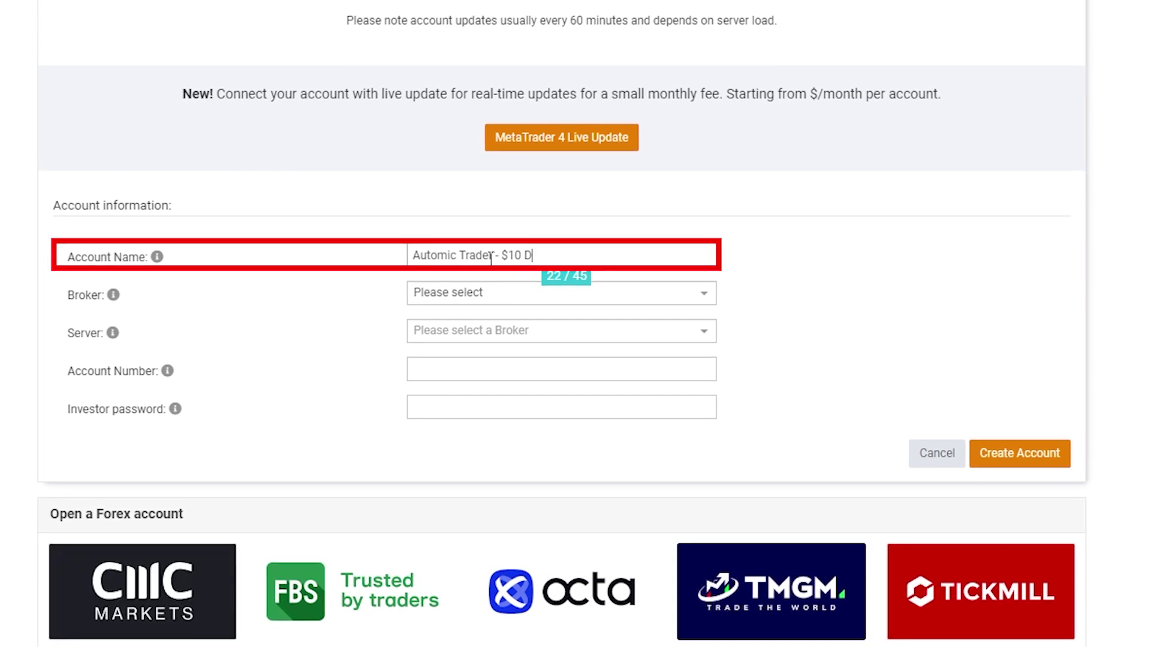
Step: Name the account 'Automic Trader - $10k Demo' and select Fxview as the broker
click(521, 255)
text(k)
click(540, 303)
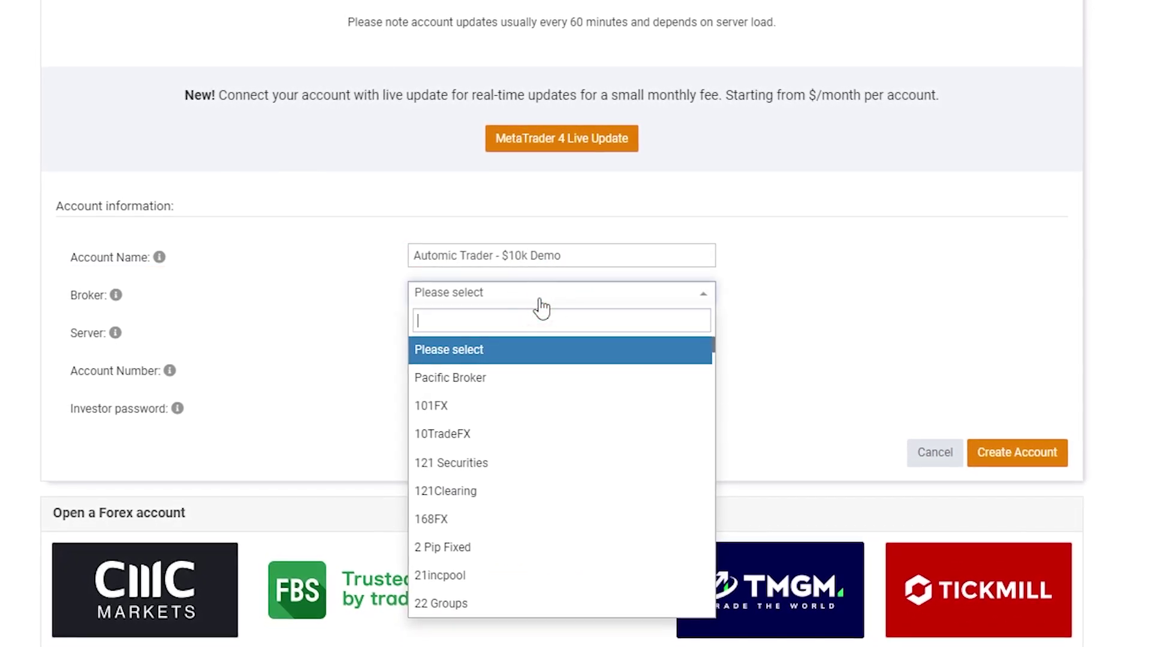
text(fx)
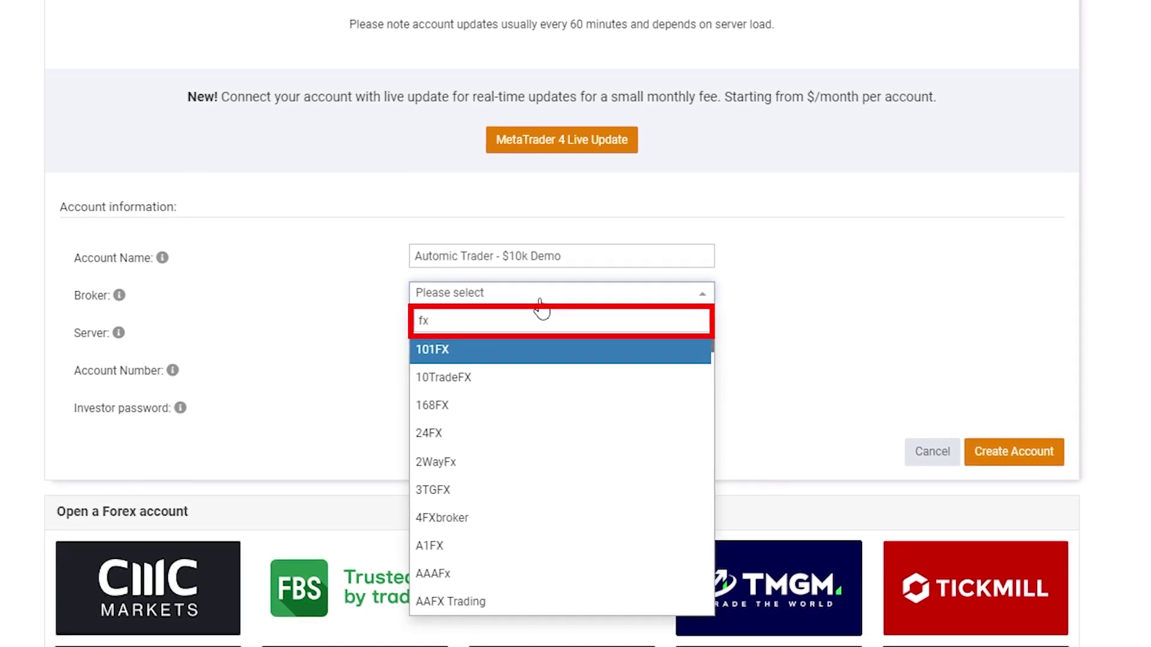
text(v)
click(519, 354)
click(511, 365)
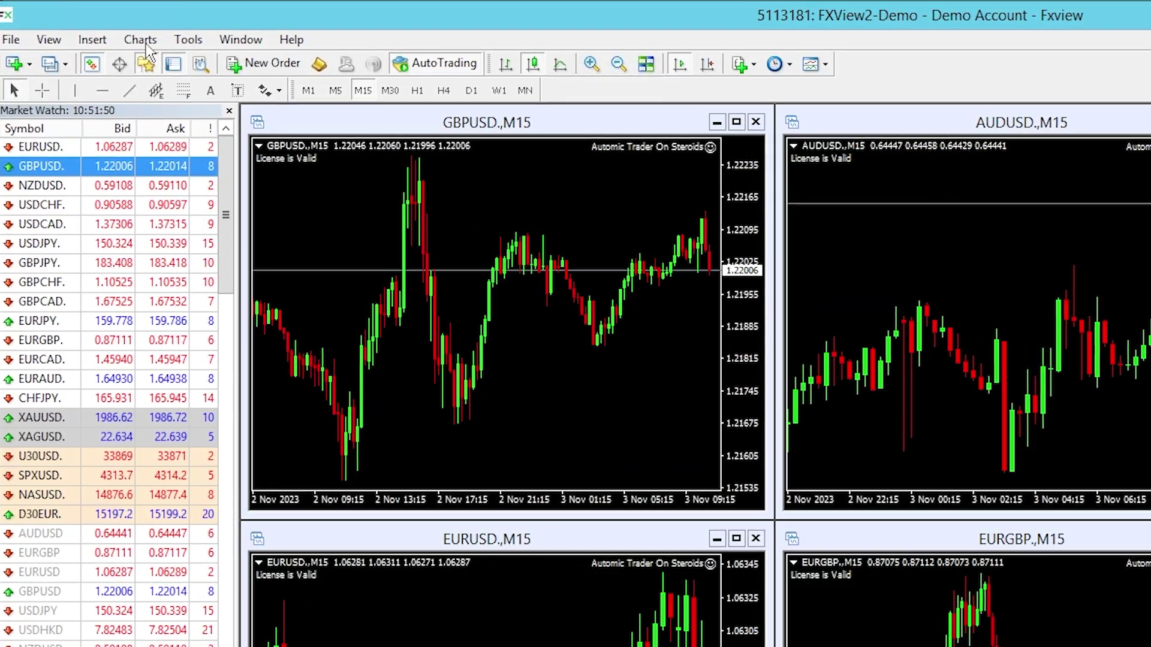
Step: In MetaTrader 4 Options > Server, change the investor password using the master password
click(187, 39)
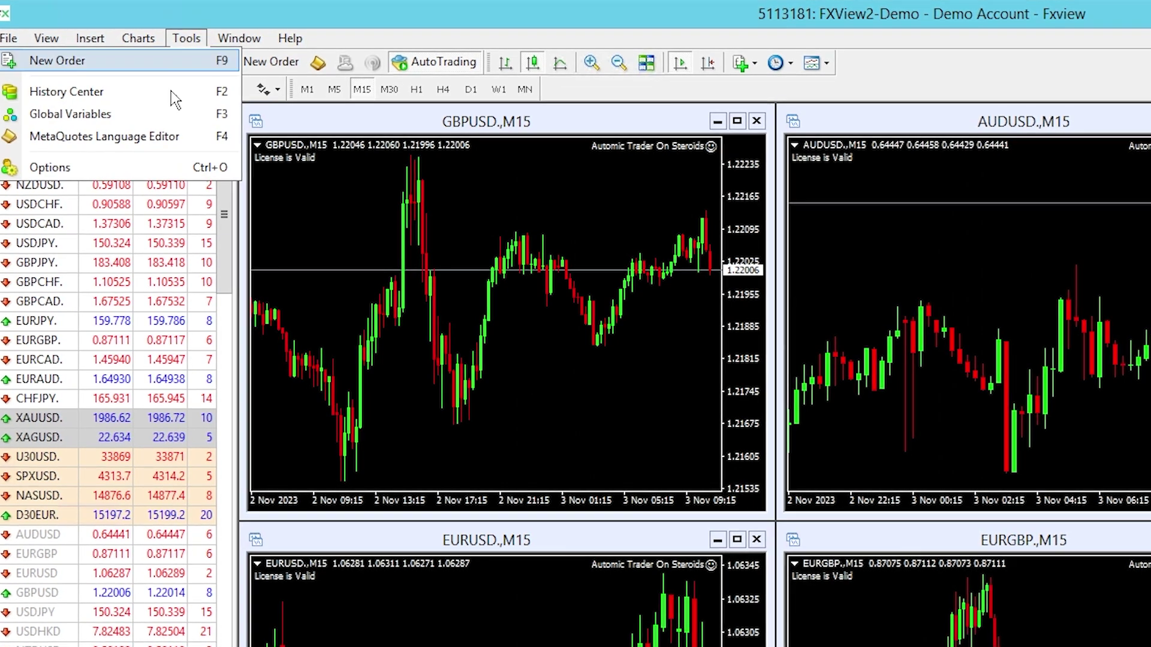
click(160, 163)
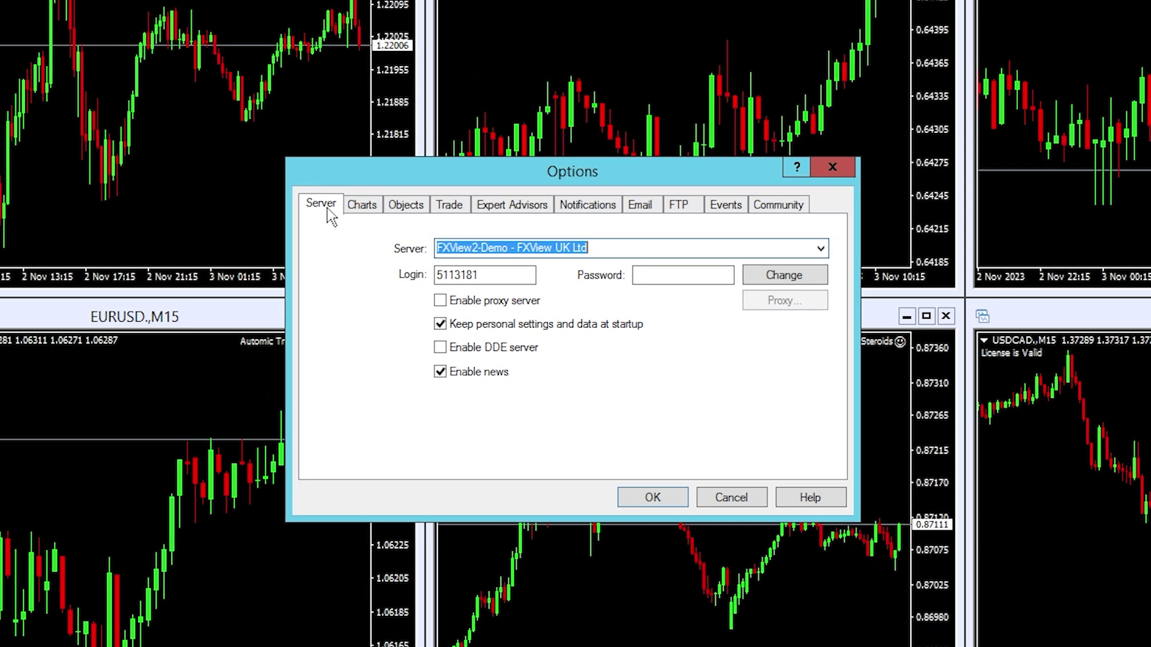
click(782, 274)
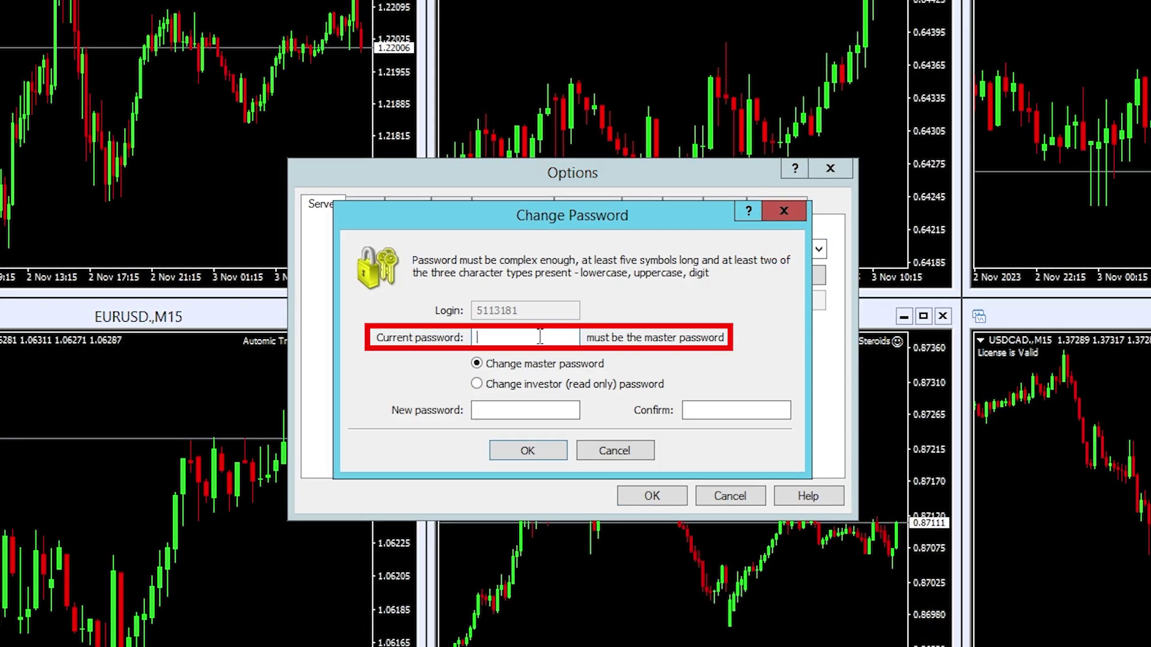
key(ctrl+v)
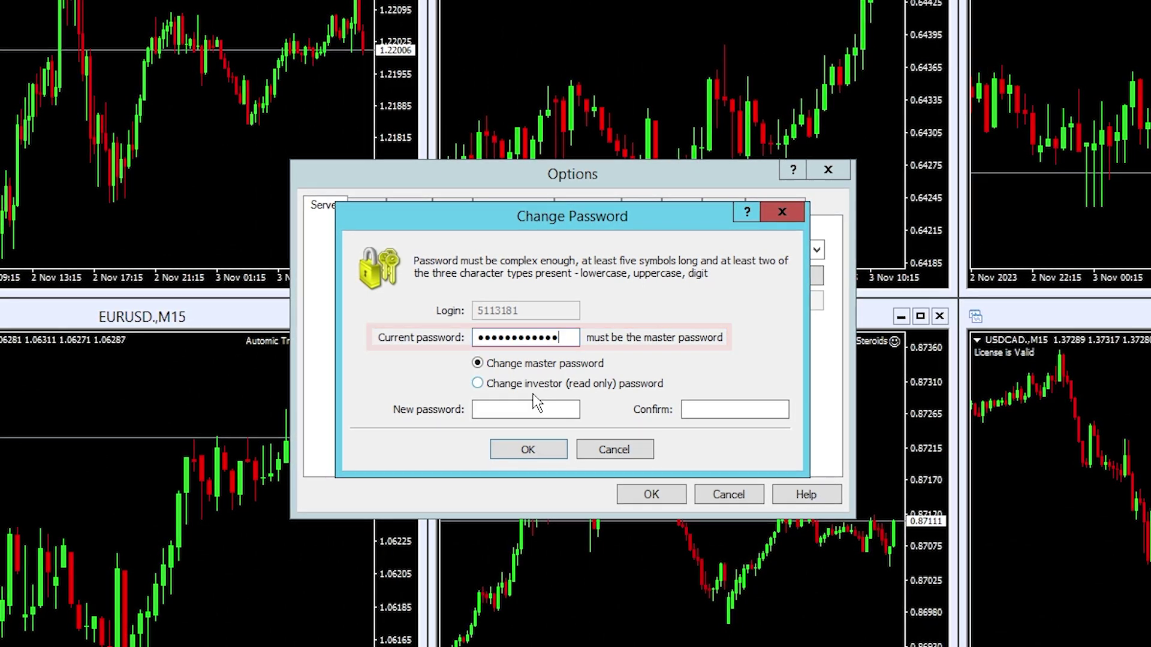
click(514, 386)
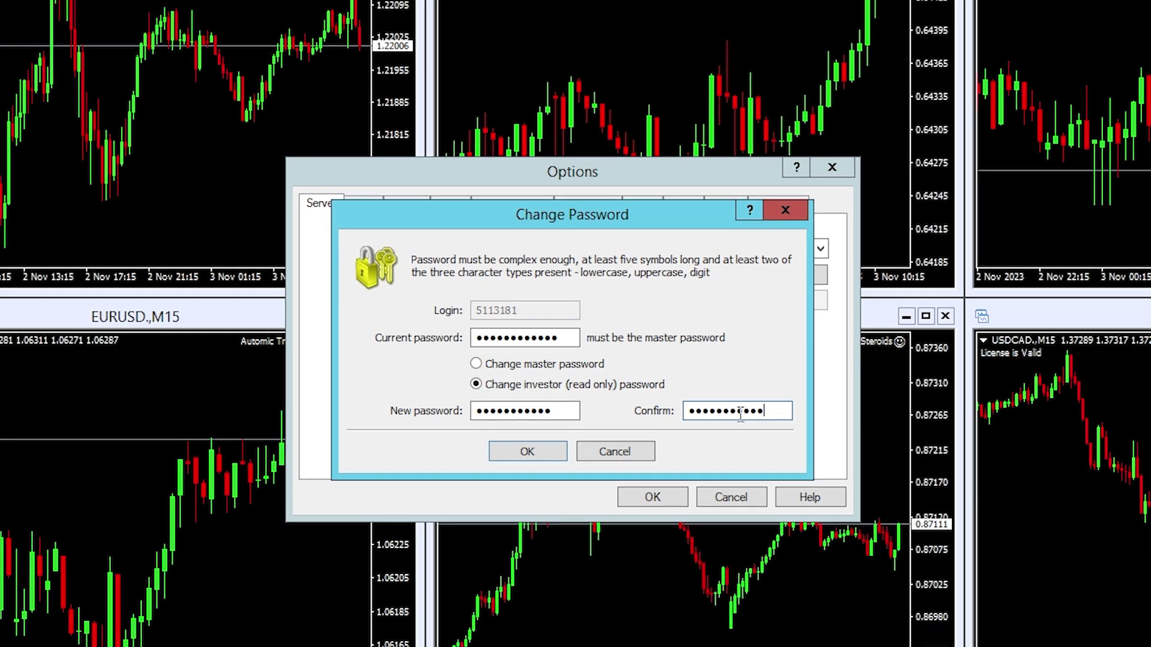
click(529, 452)
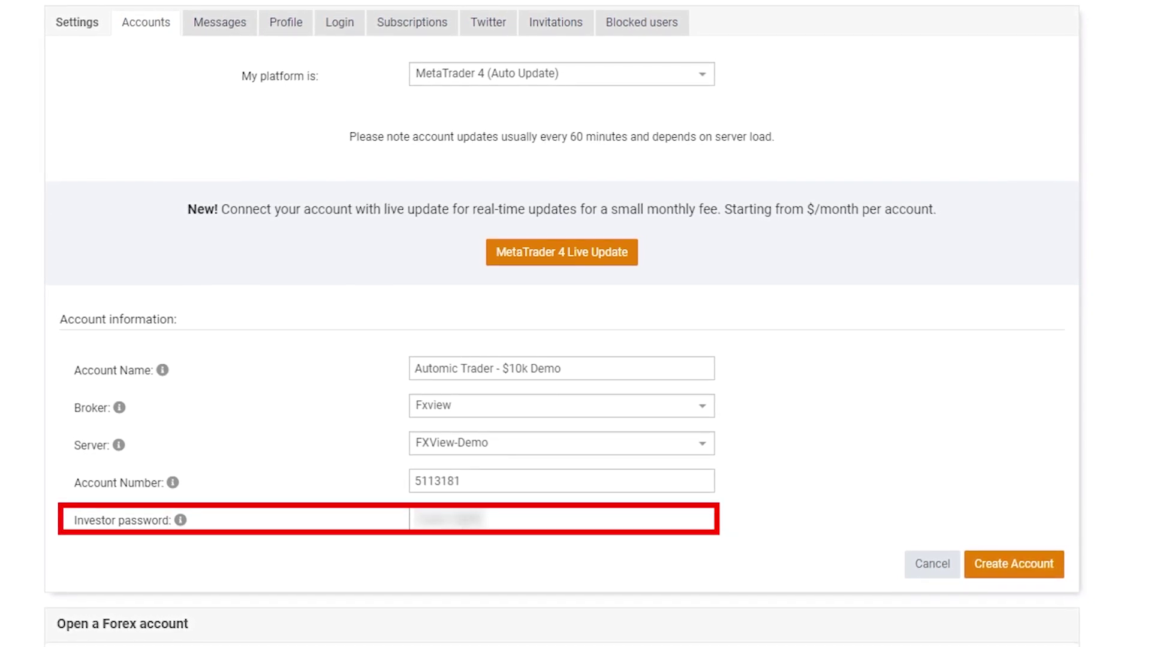
Step: Create the Automic Trader - $10k Demo account and go to its account page
click(1042, 569)
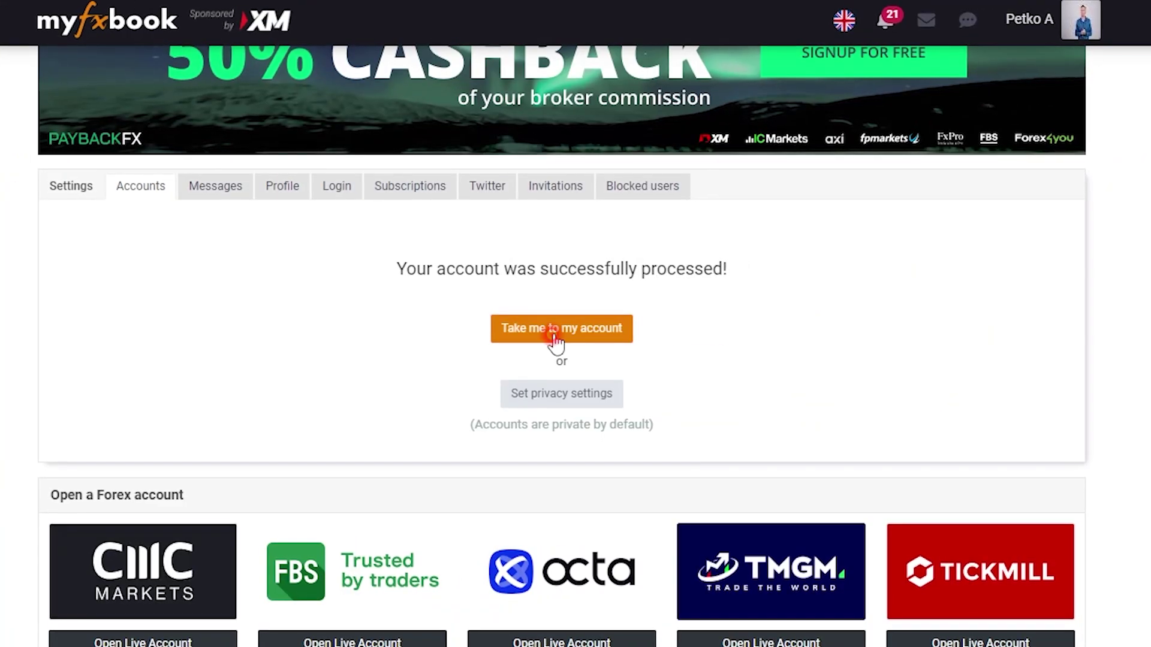
click(557, 330)
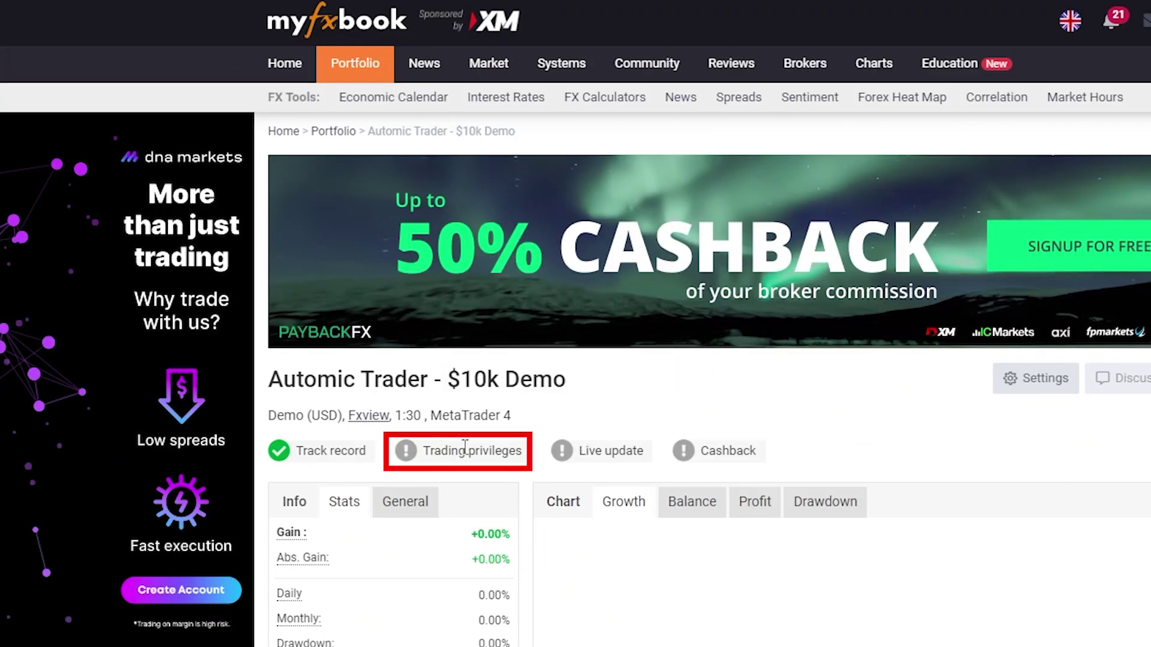
mouse_move(405, 450)
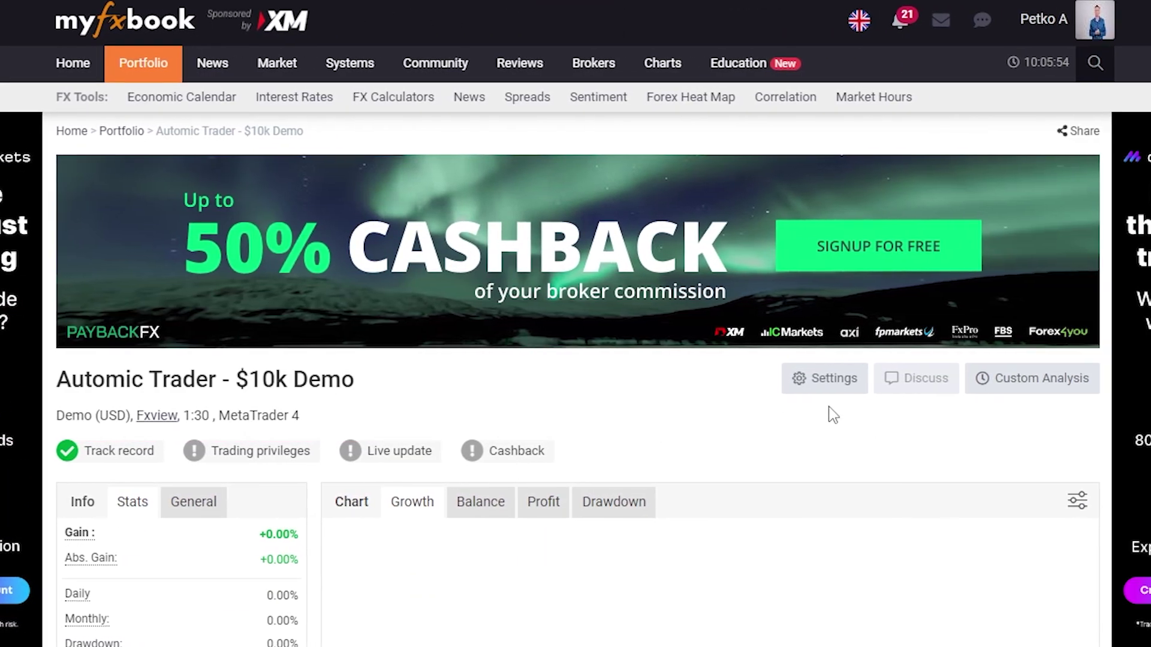
Step: Copy the authorization password from the account's Verification settings
click(832, 377)
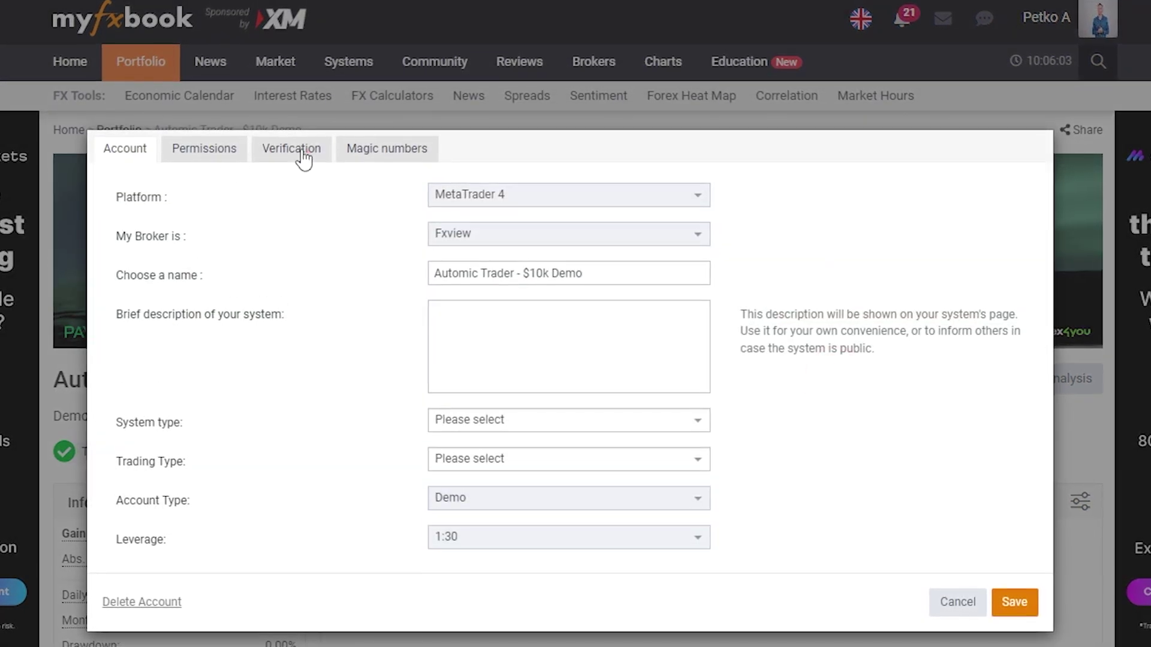
click(304, 157)
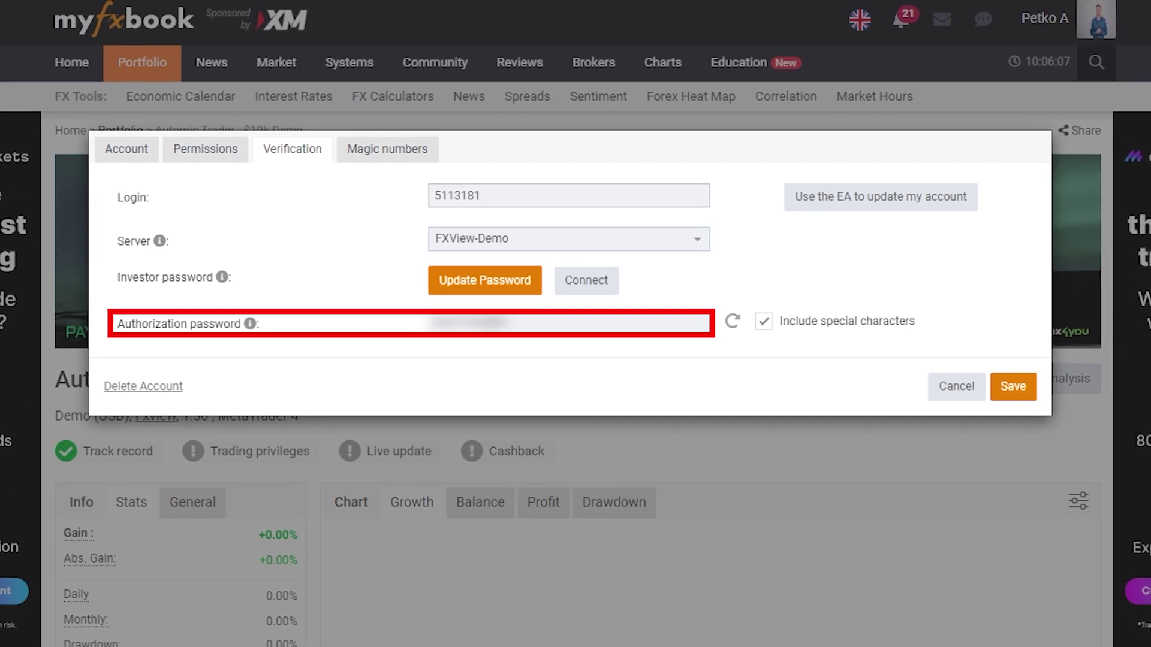
double_click(473, 323)
right_click(473, 324)
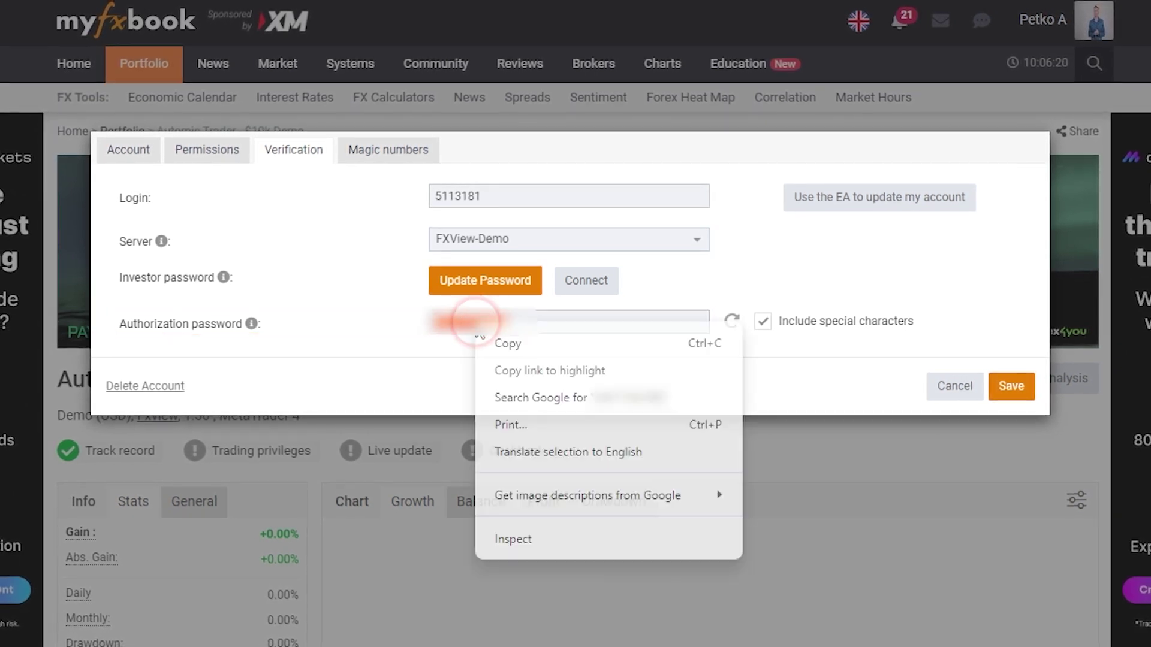
click(506, 345)
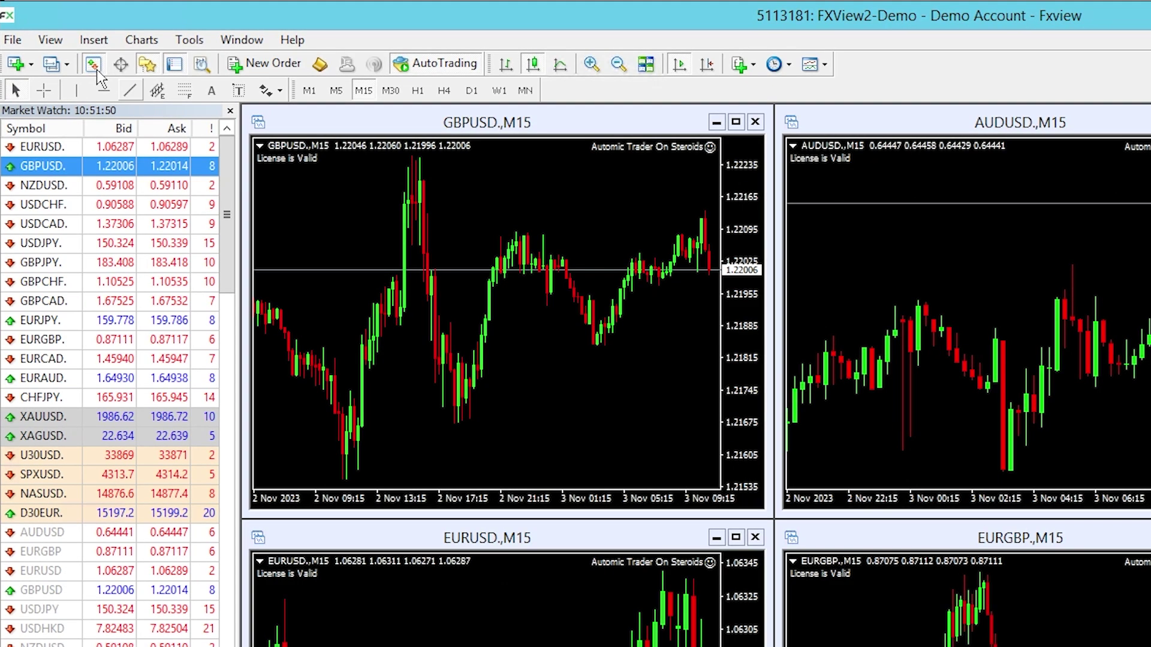
Step: In MetaTrader 4 Options > Server, set the investor password to the copied authorization password
click(189, 40)
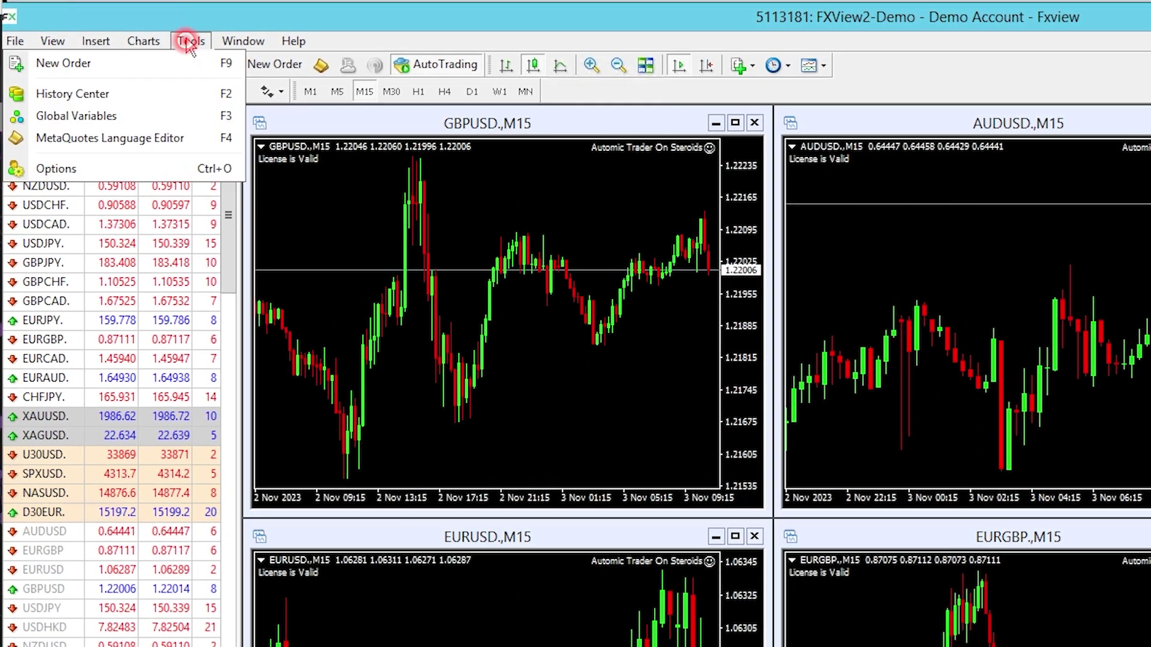
click(160, 169)
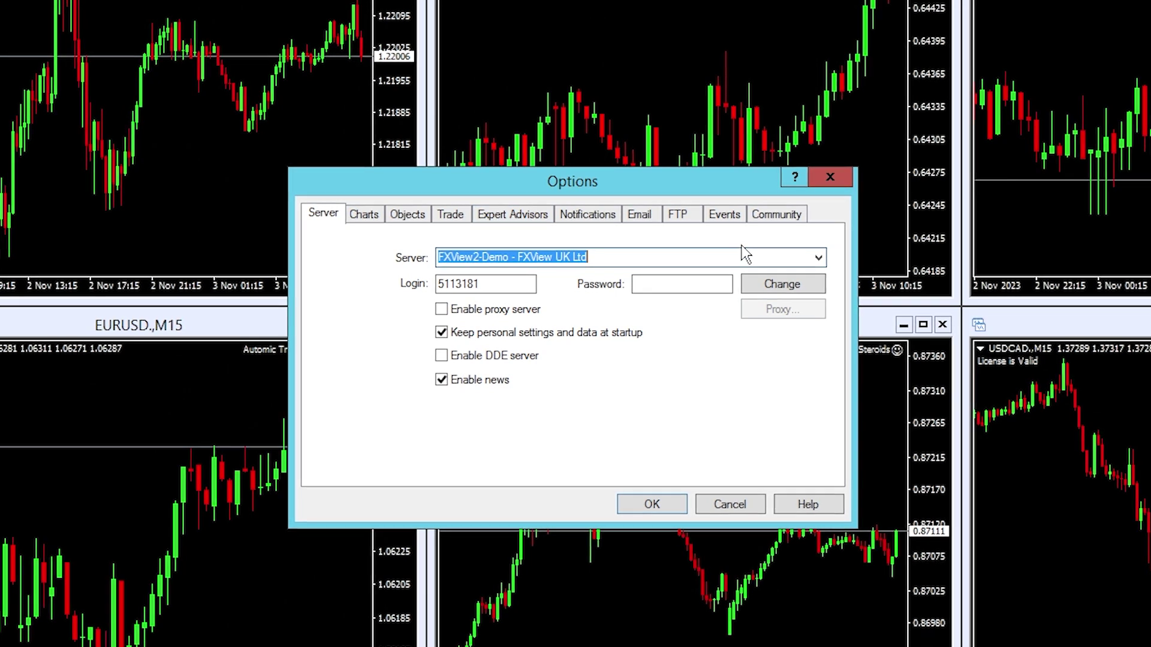
click(760, 283)
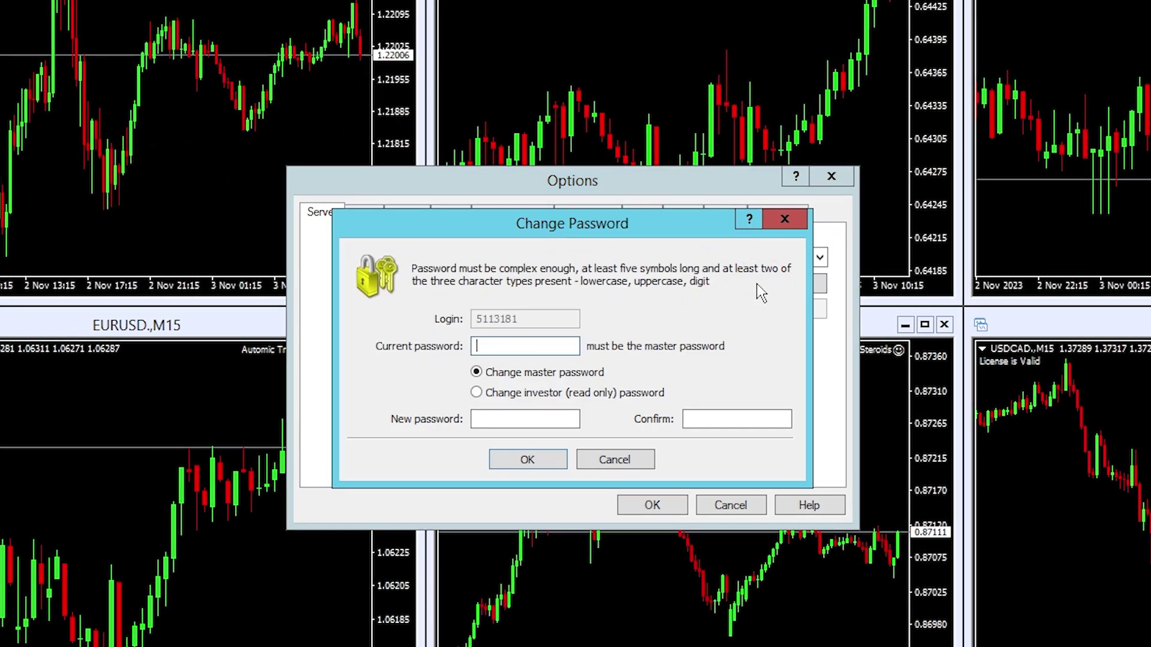
click(476, 392)
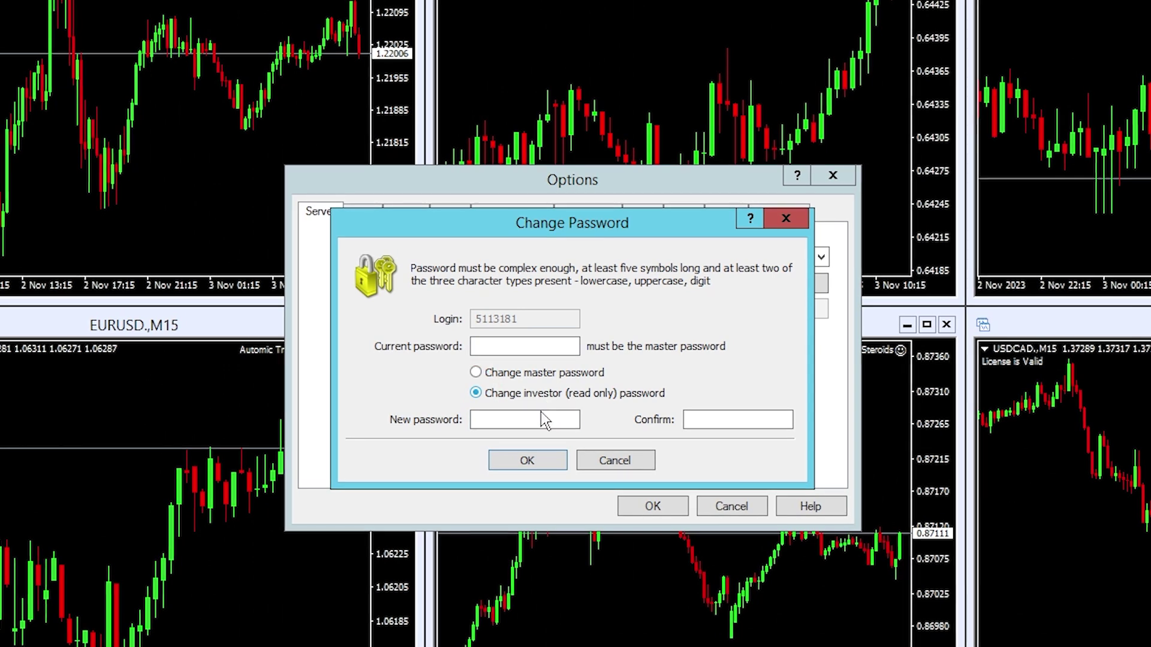
click(542, 419)
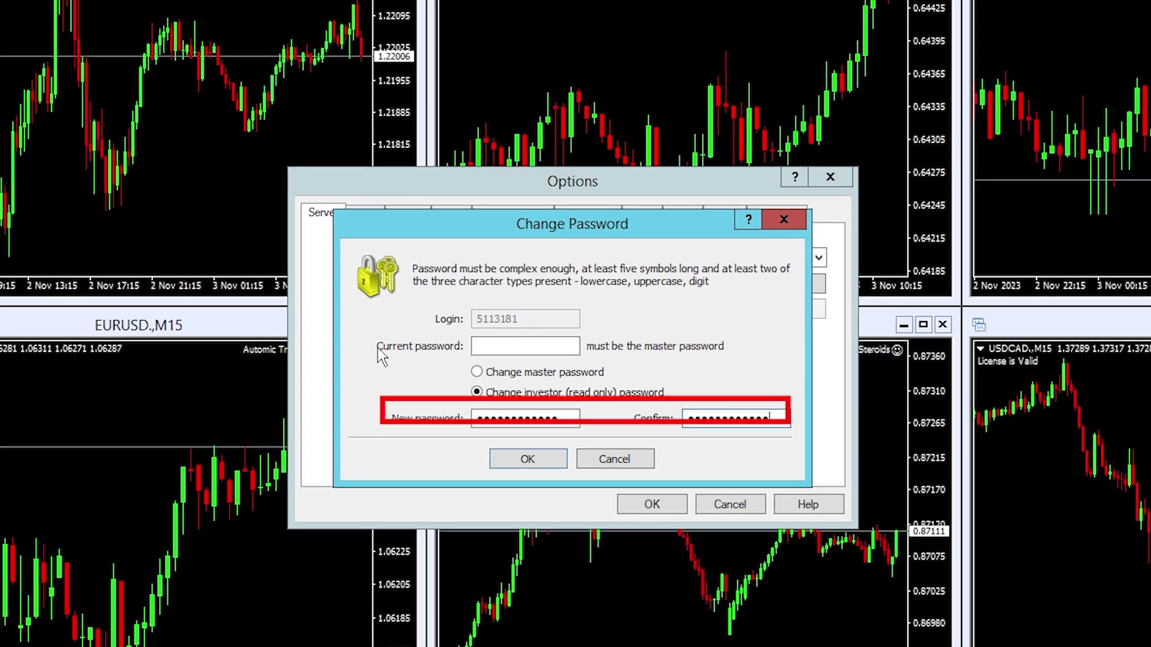
key(ctrl+v)
click(549, 456)
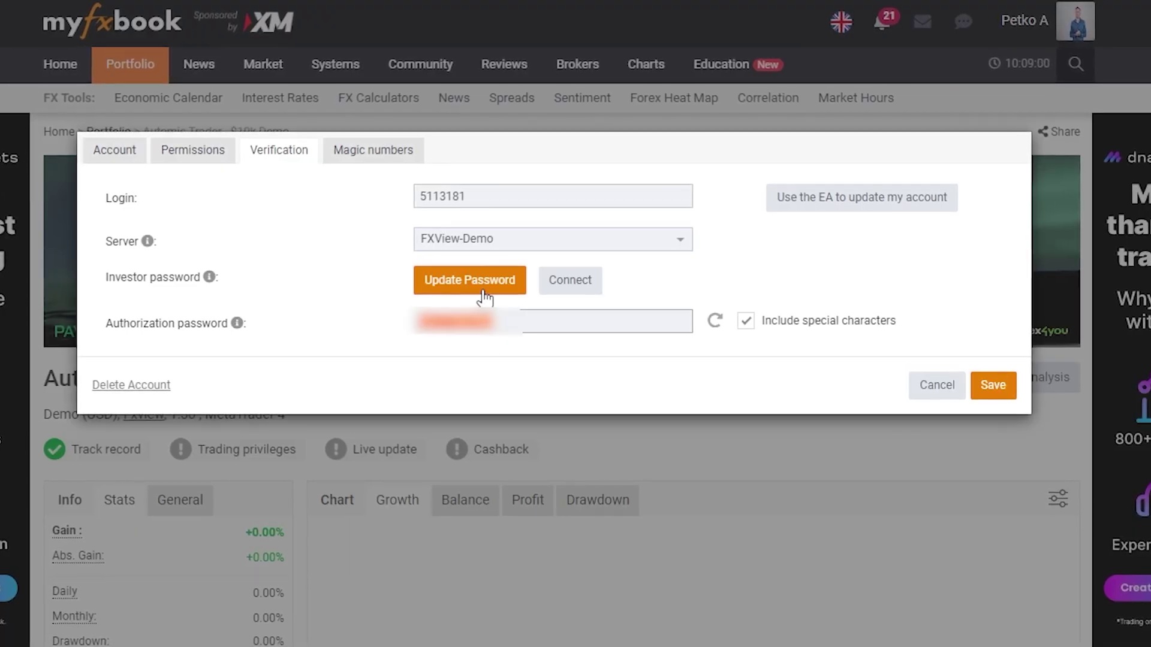
Step: Connect to authorize the account in the Verification tab, then save the settings
click(564, 282)
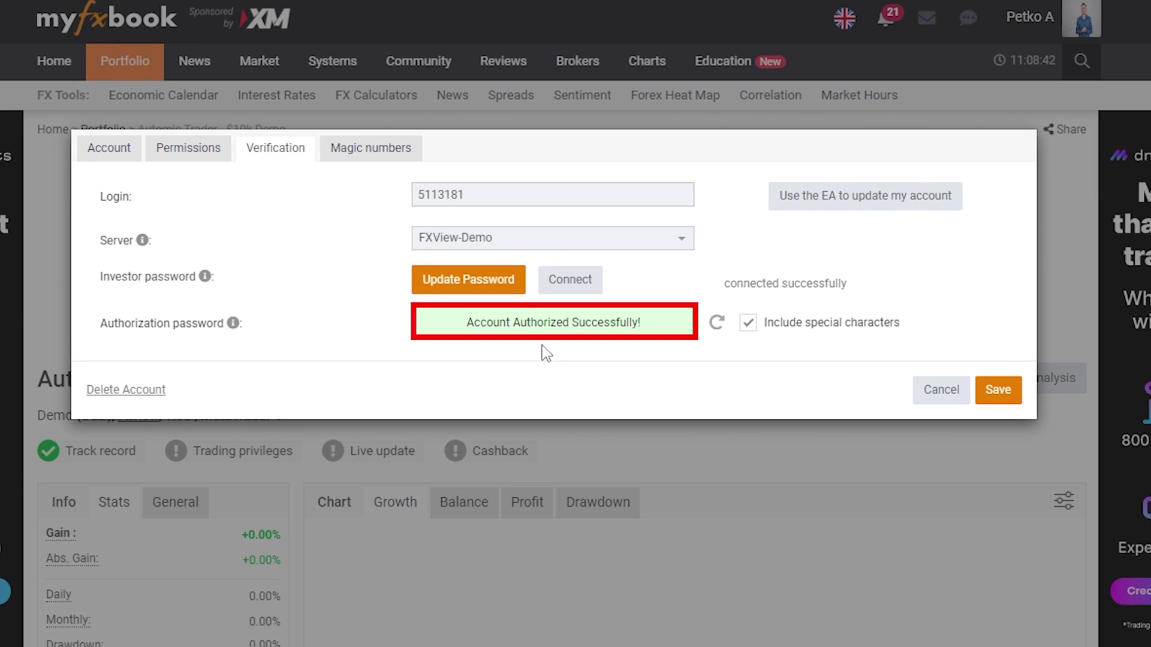
click(992, 391)
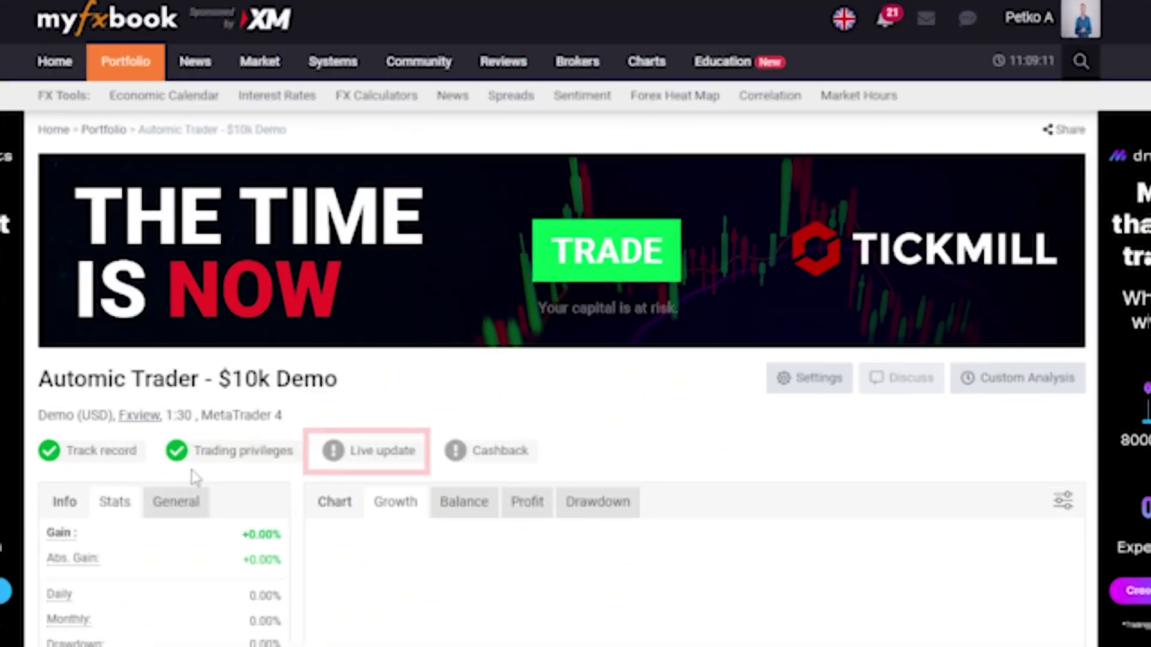
Step: Upgrade to live updates and select the Flexible plan at $60.00 per year
mouse_move(332, 465)
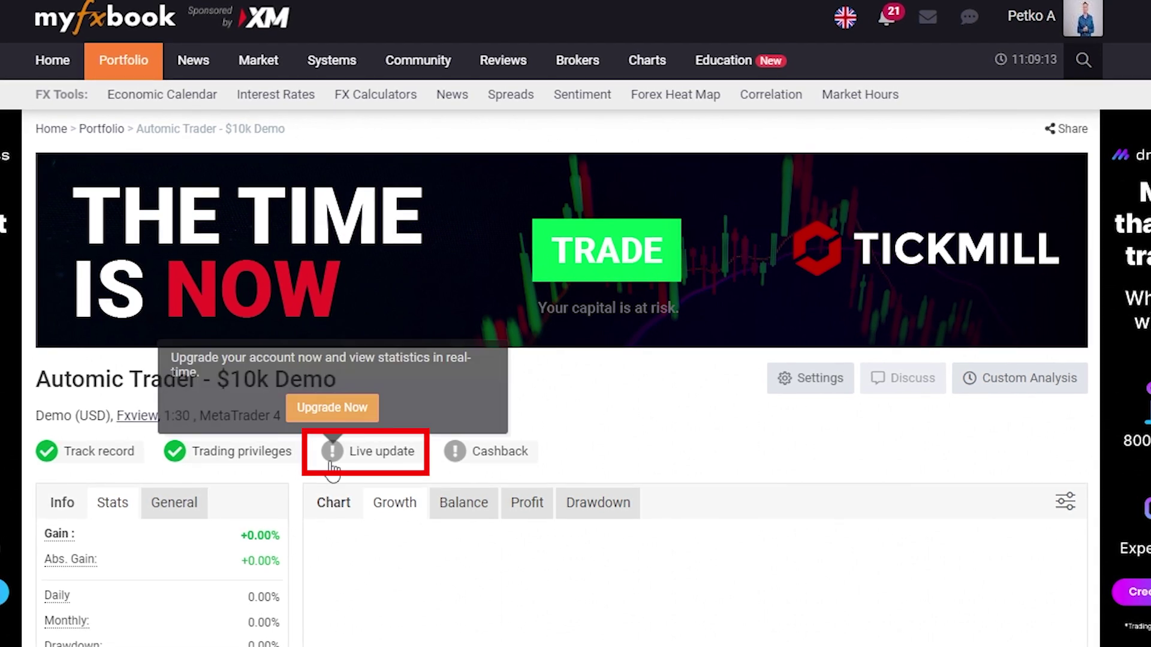
click(337, 418)
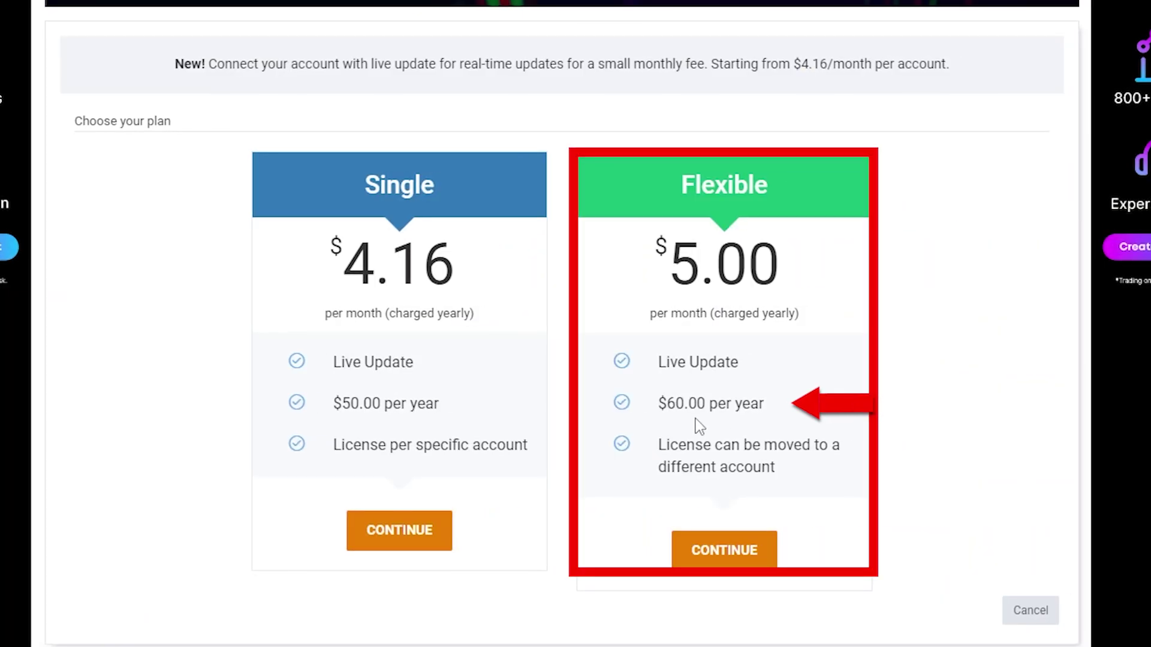
click(742, 562)
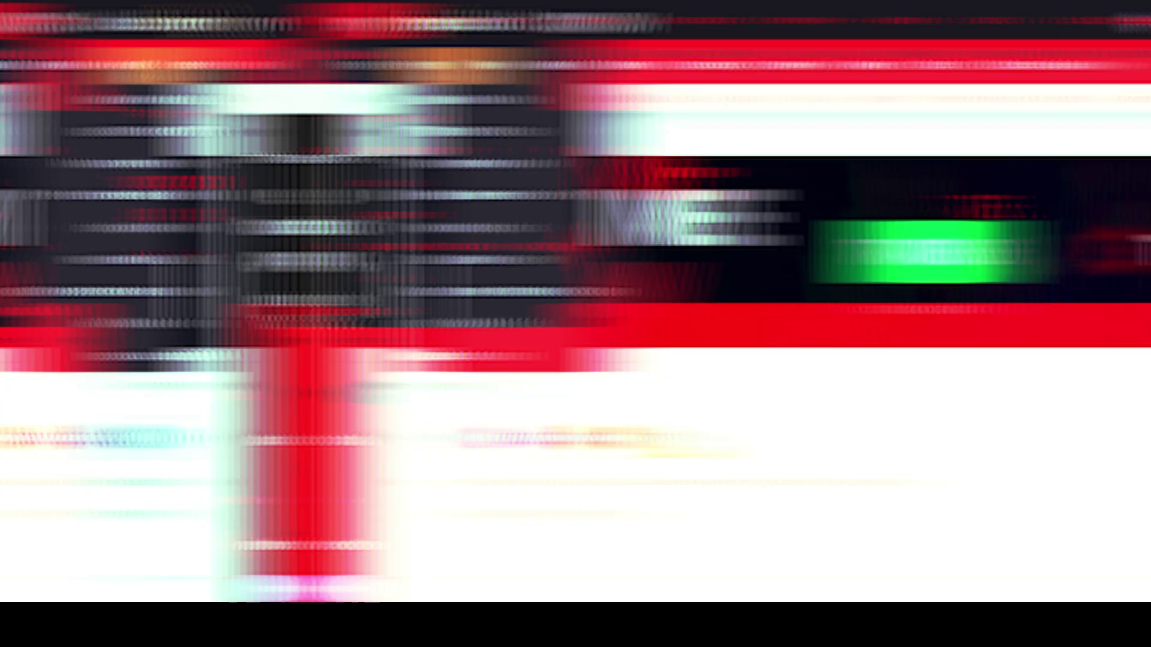
Step: Open the Portfolio dropdown in the top navigation bar
click(147, 66)
Step: Open the Waka Waka account, then the Evening Scalper Pro account page from Portfolio
mouse_move(123, 99)
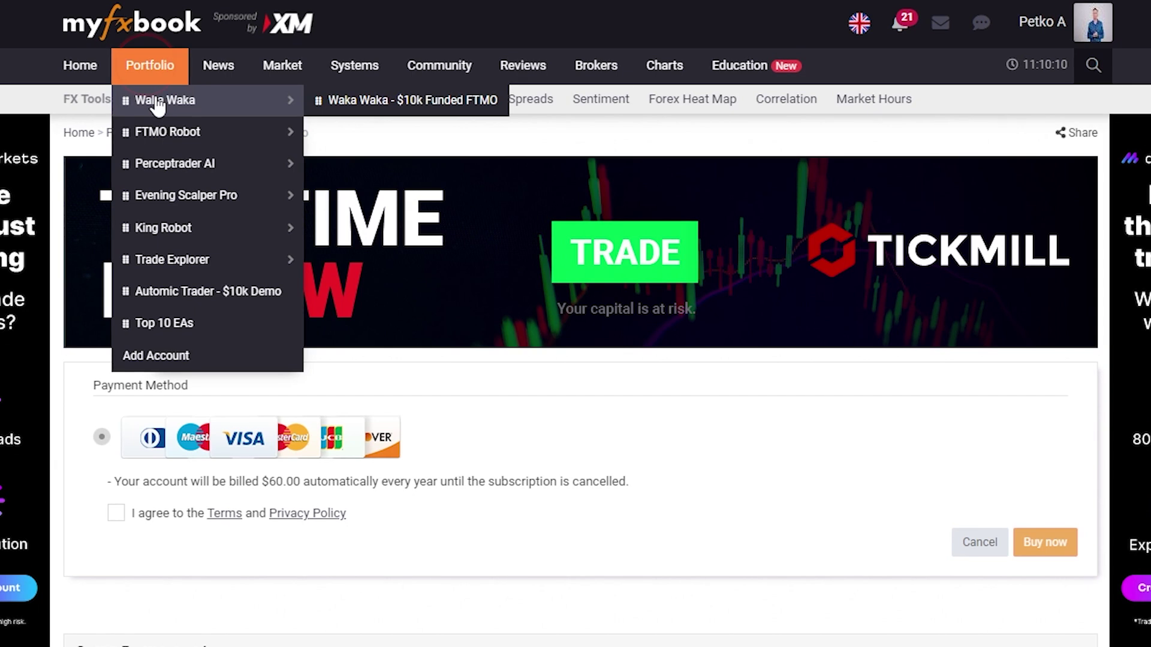
click(339, 102)
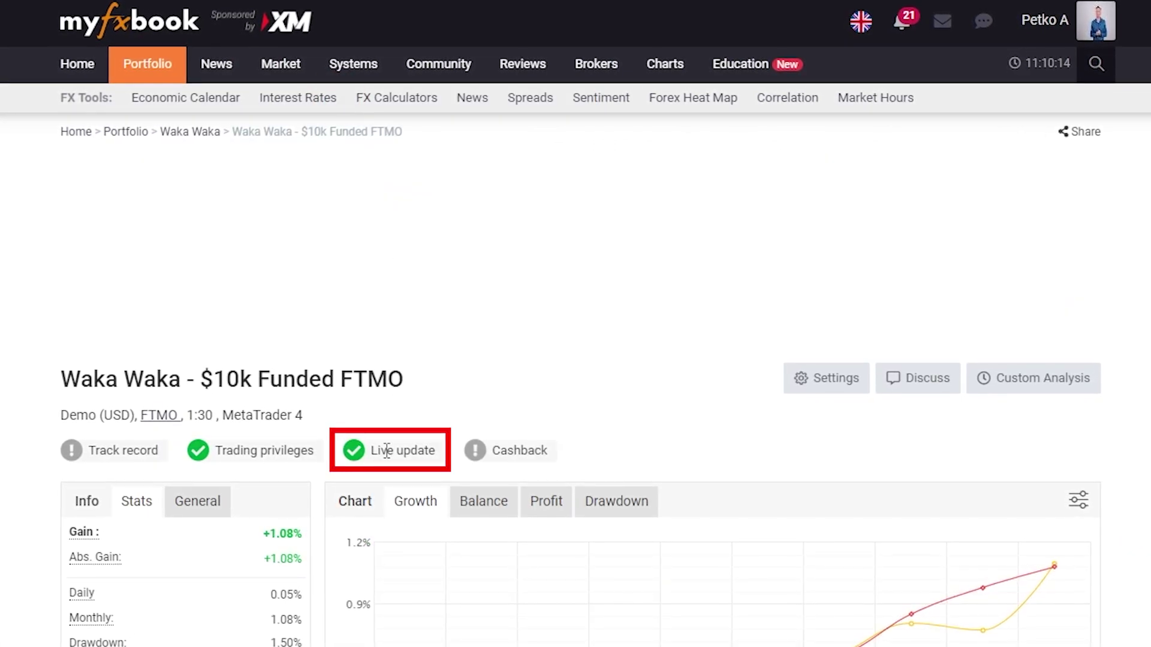
click(168, 76)
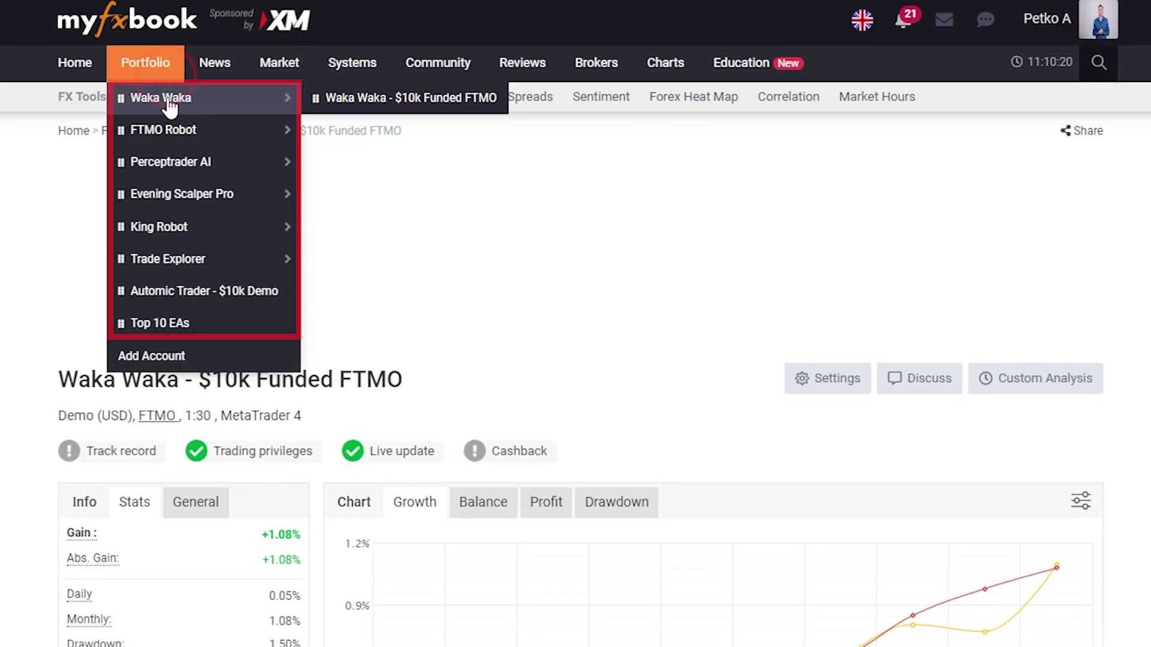
mouse_move(183, 272)
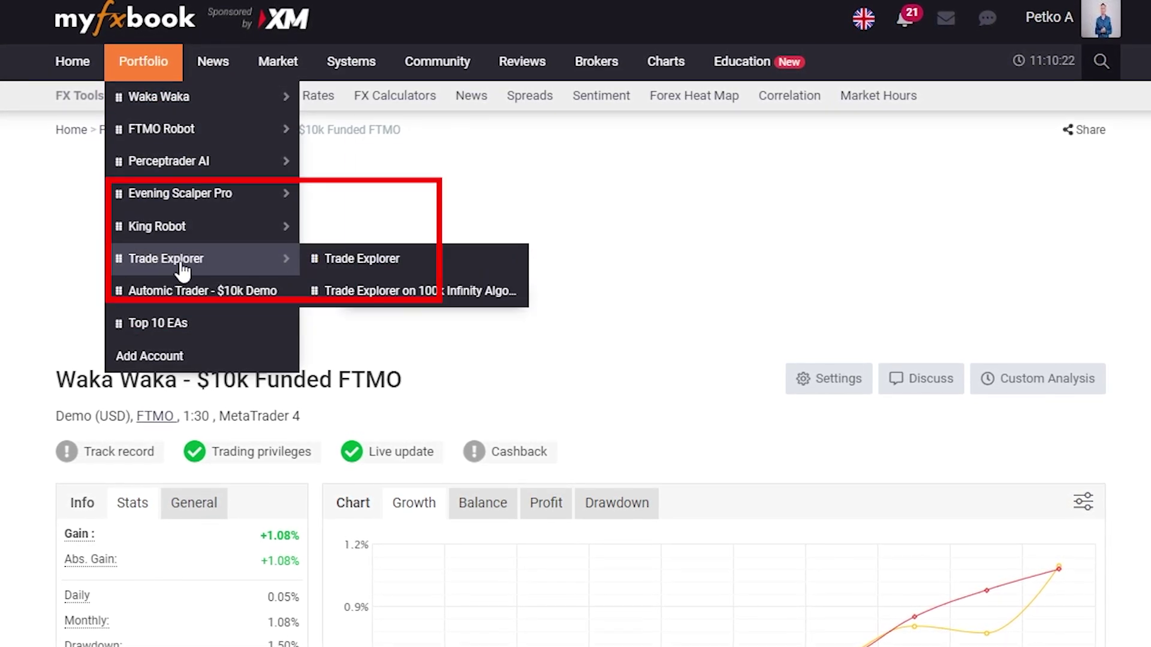
mouse_move(180, 193)
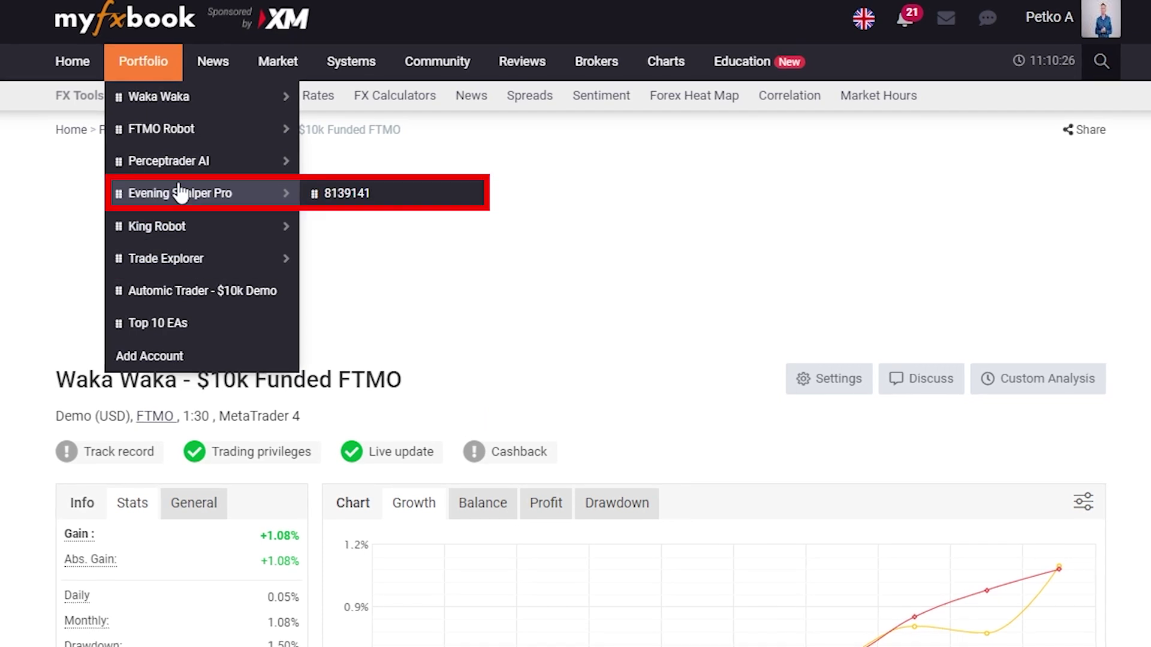
click(327, 192)
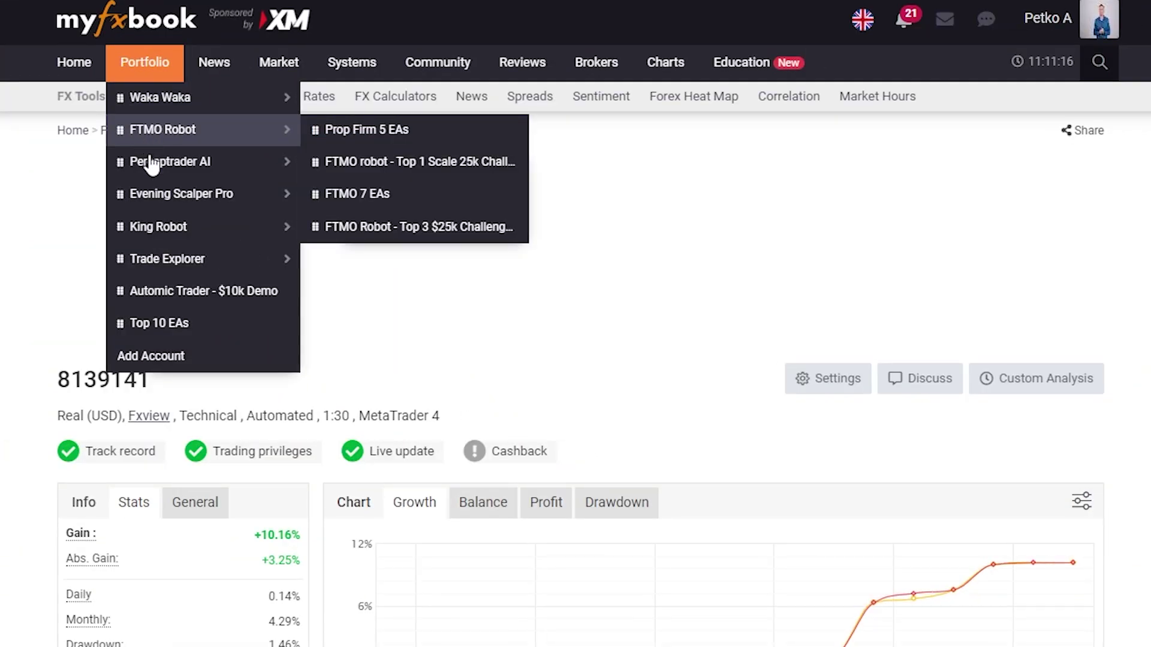
Step: Go to the permissions settings of the Automic Trader - $10k Demo account
click(185, 293)
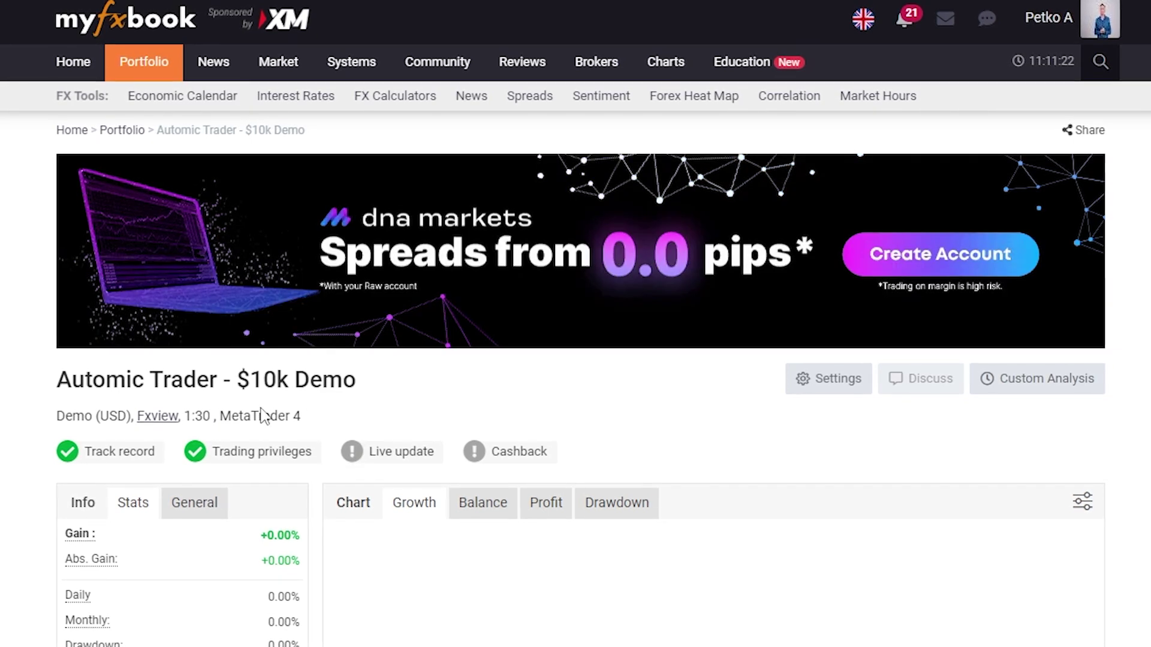
click(828, 391)
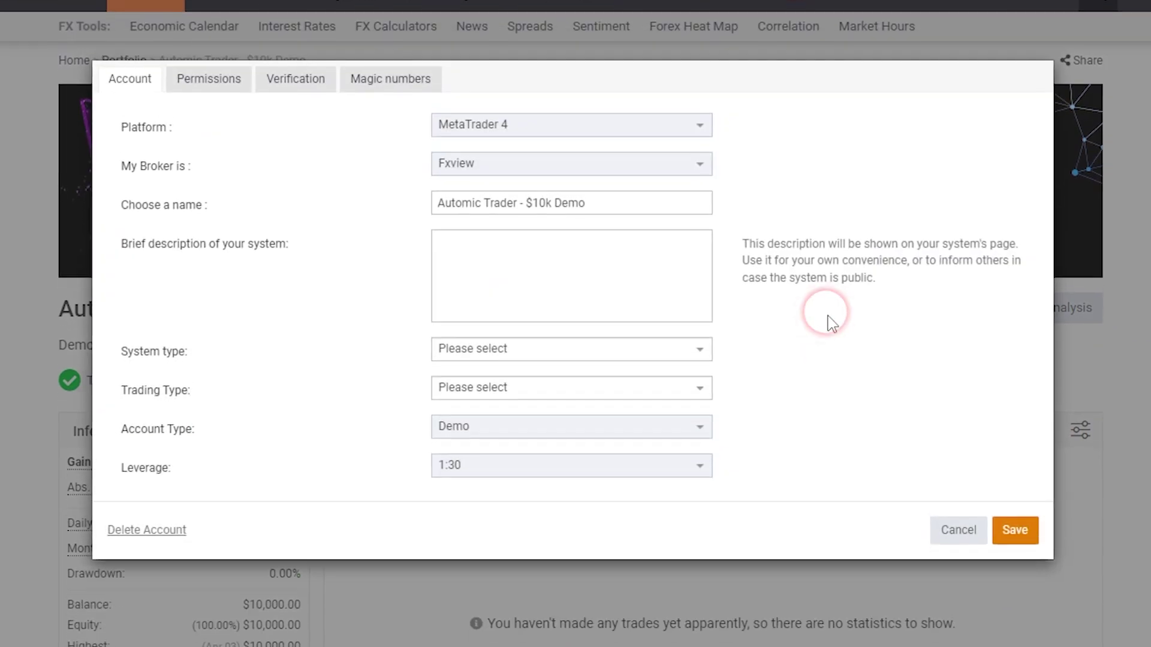
click(219, 74)
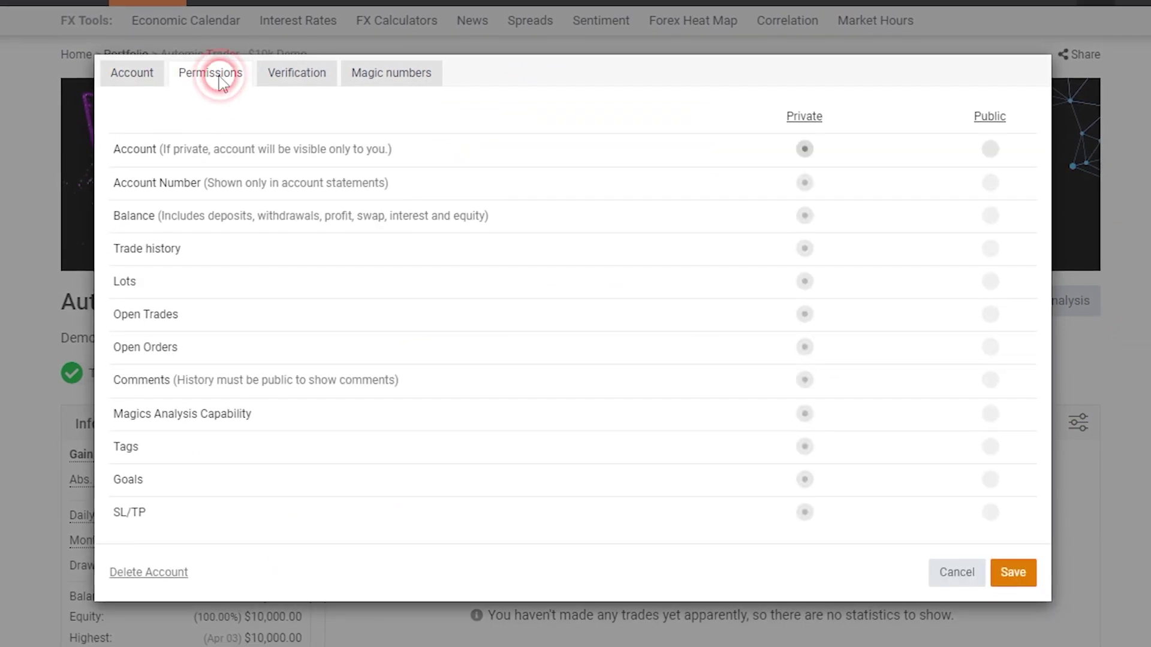
Step: Make every permission except Account Number public, save, and bring up the account's share link
click(989, 149)
click(989, 217)
click(988, 248)
click(989, 281)
click(989, 314)
click(989, 347)
click(989, 380)
click(991, 412)
click(990, 446)
click(991, 480)
click(991, 513)
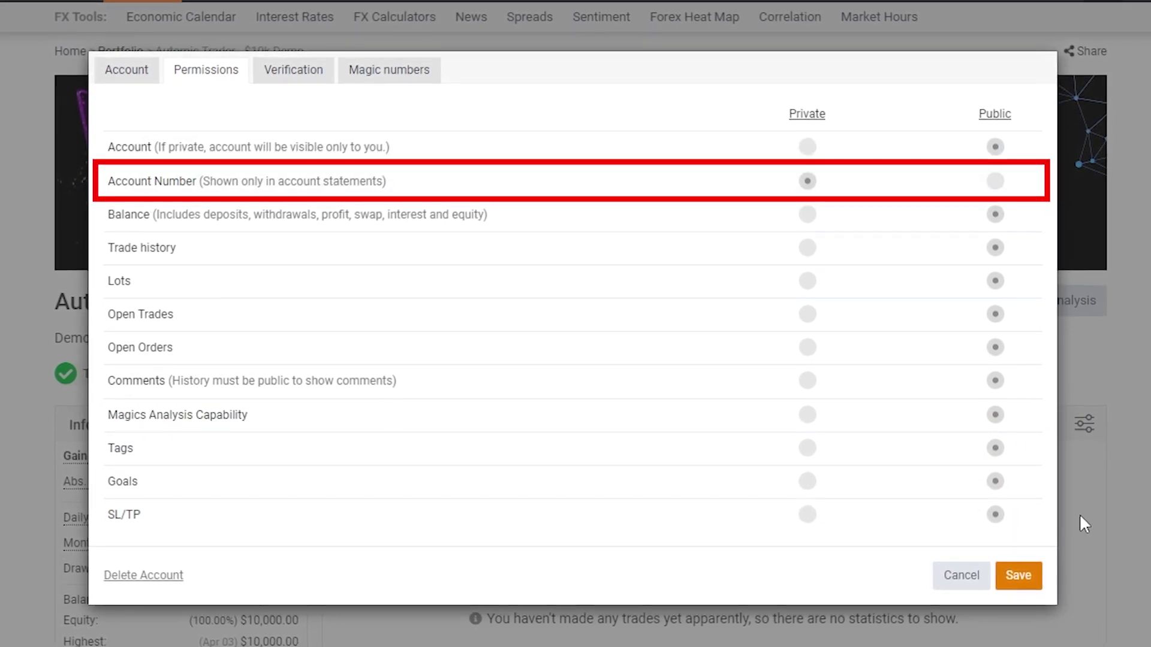
click(1019, 574)
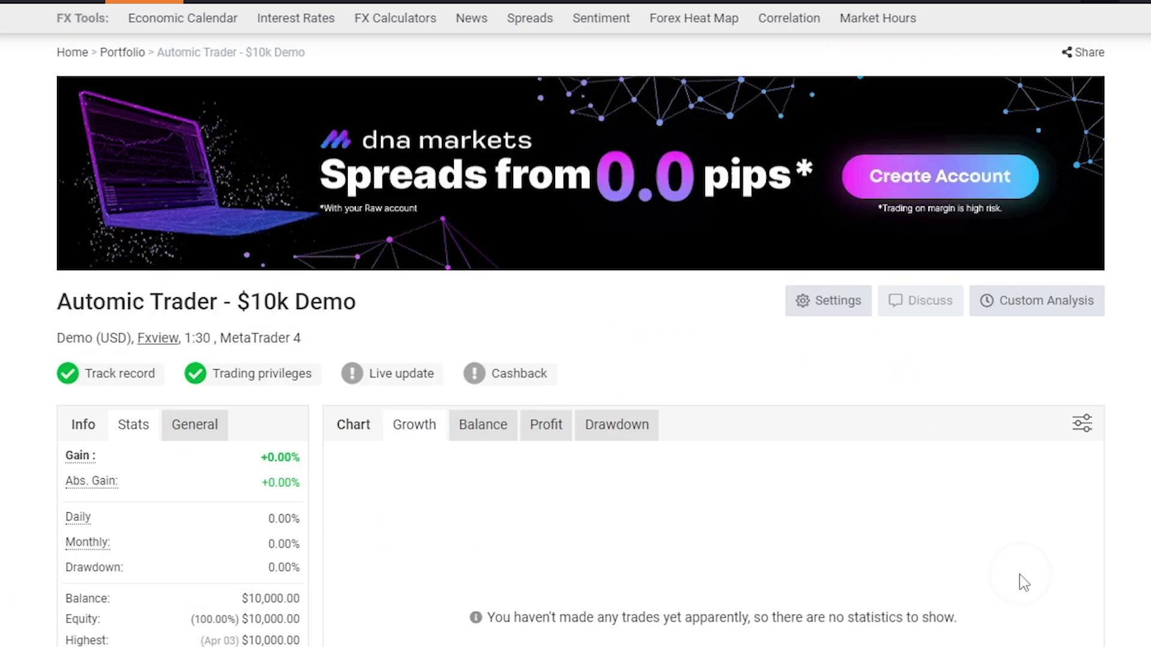
click(1086, 55)
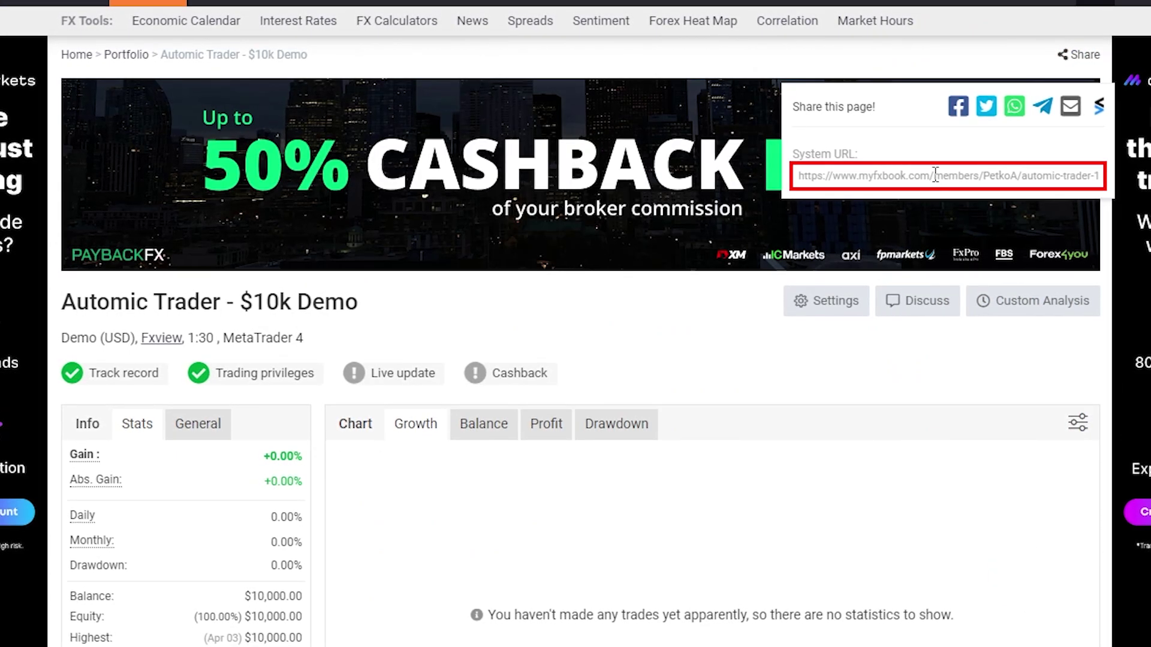